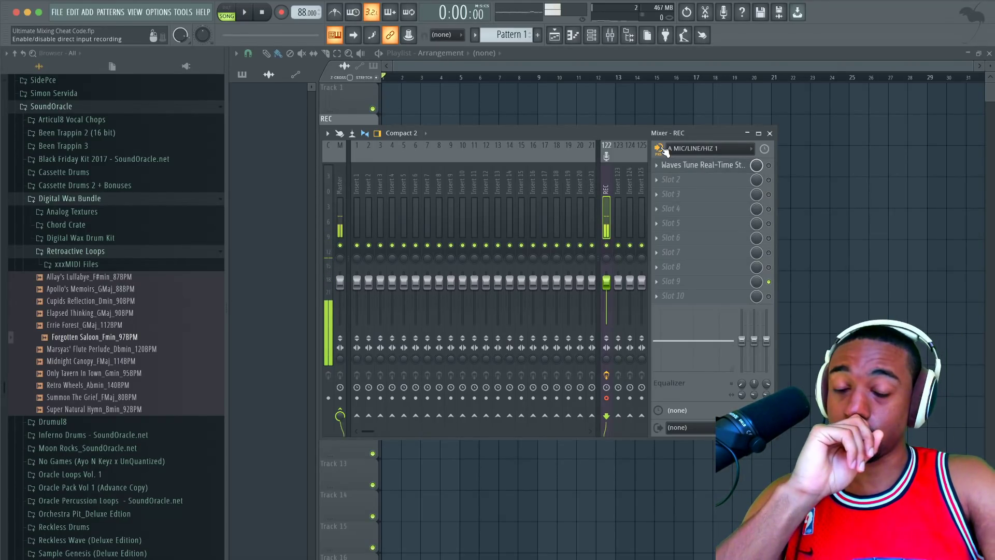
# Step: Place the Forgotten Saloon_Fmin_97BPM loop at the start of Track 1 and set the project tempo to 97 BPM
pyautogui.click(768, 282)
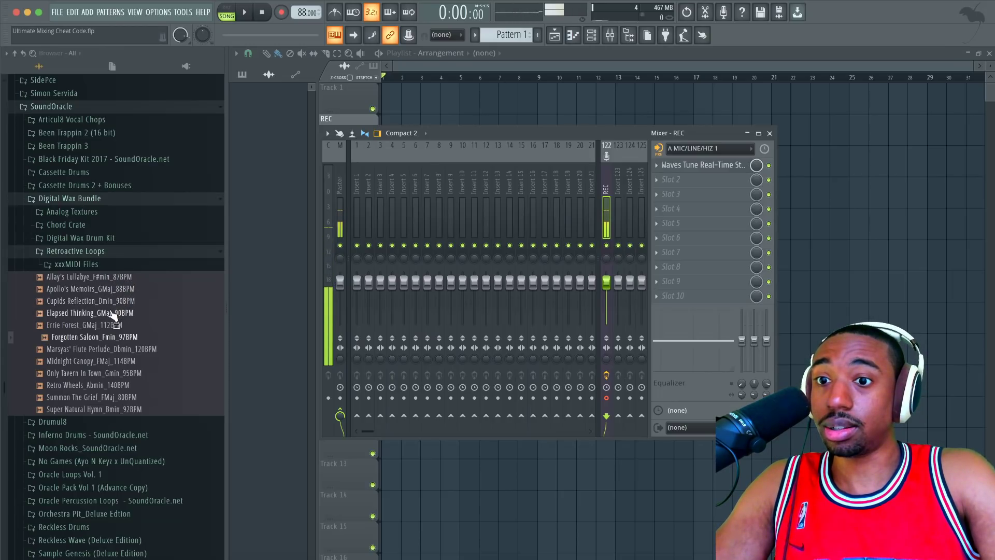
pyautogui.moveTo(95, 342); pyautogui.dragTo(428, 94)
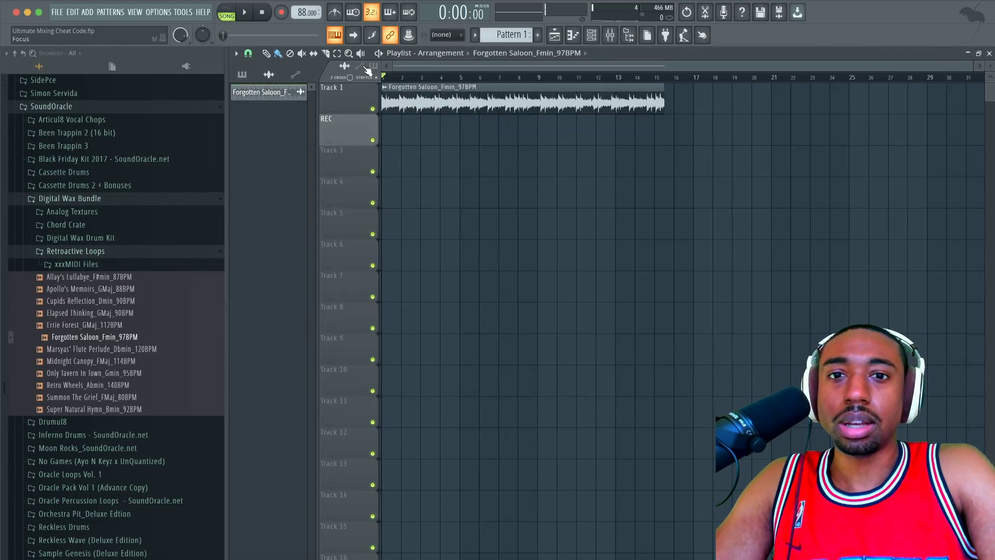
pyautogui.moveTo(299, 12); pyautogui.dragTo(300, 7)
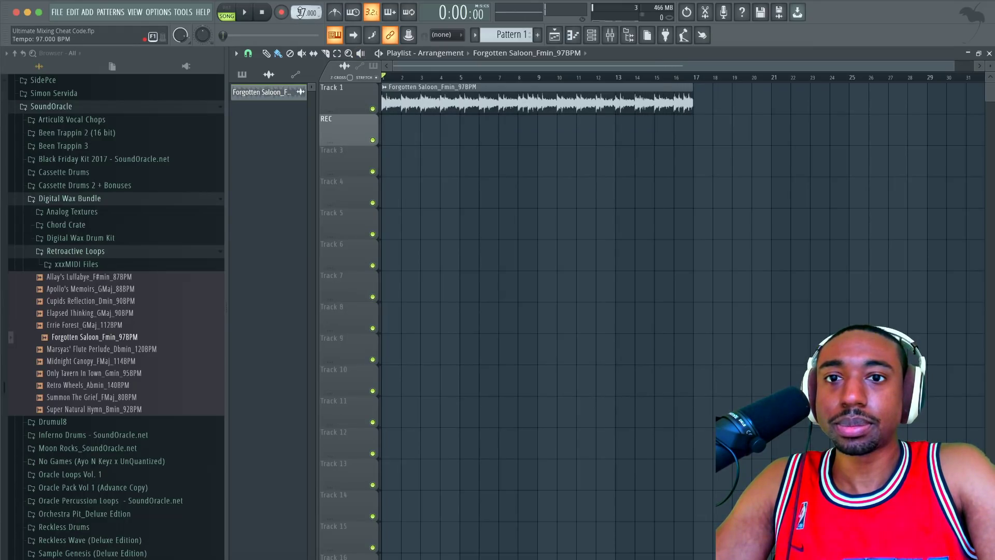
# Step: Check the scale and tuning settings of Waves Tune Real-Time on the REC mixer track
pyautogui.click(610, 35)
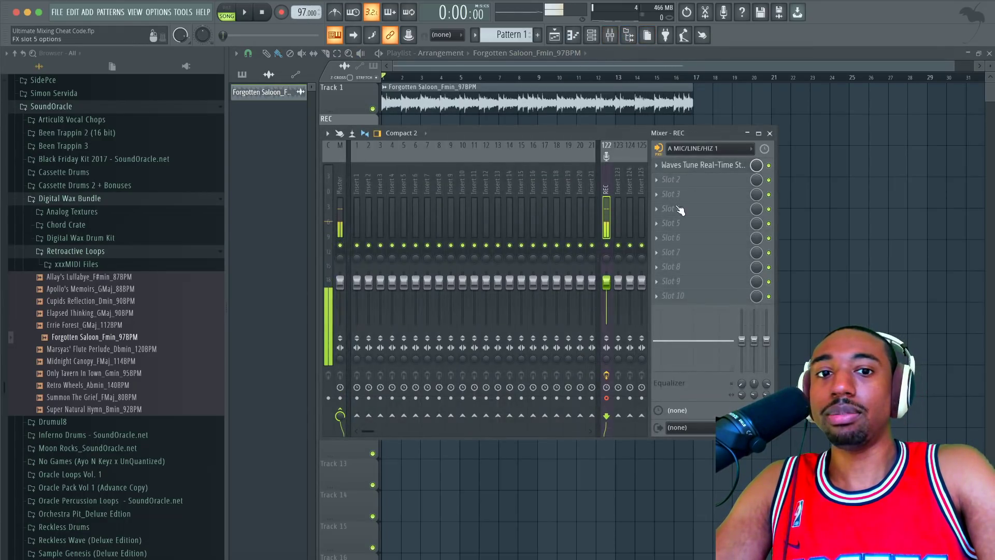
pyautogui.click(721, 168)
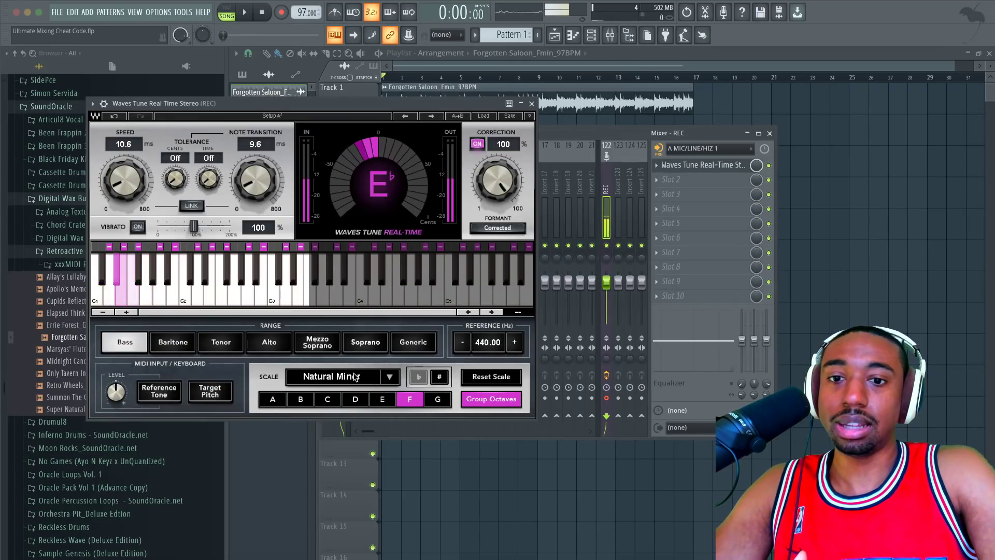
pyautogui.click(532, 104)
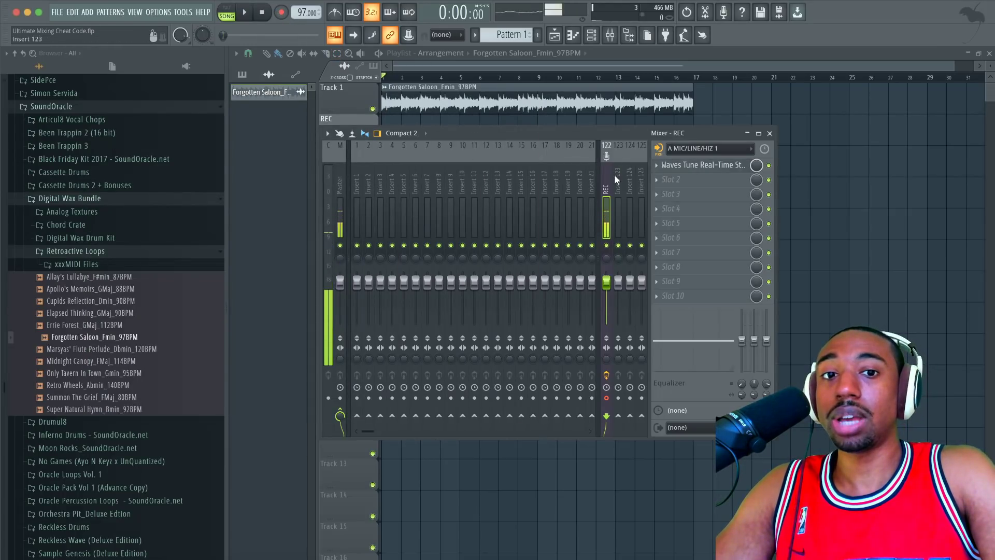
# Step: Record a vocal take over the loop into the playlist as an audio clip, stopping at the loop's end
pyautogui.click(281, 13)
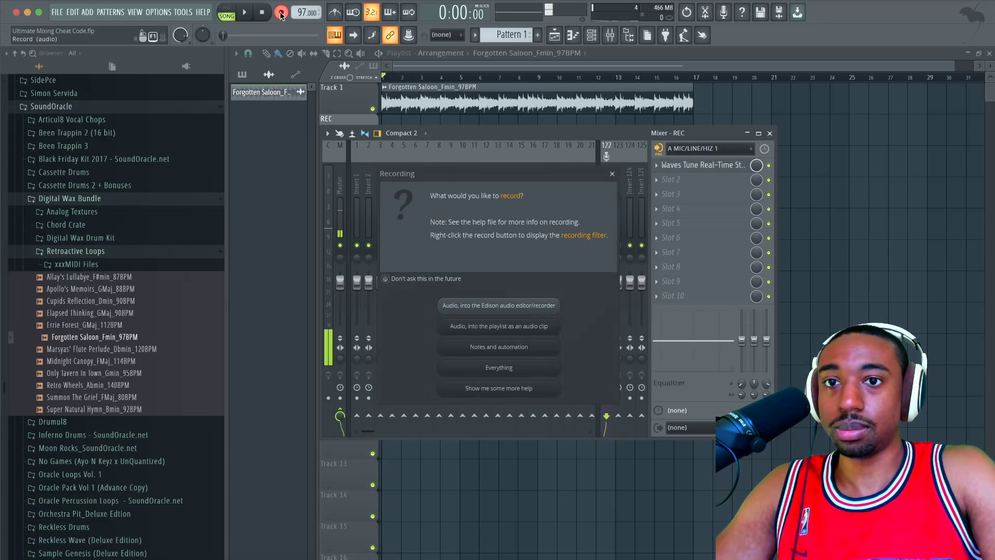
pyautogui.click(499, 326)
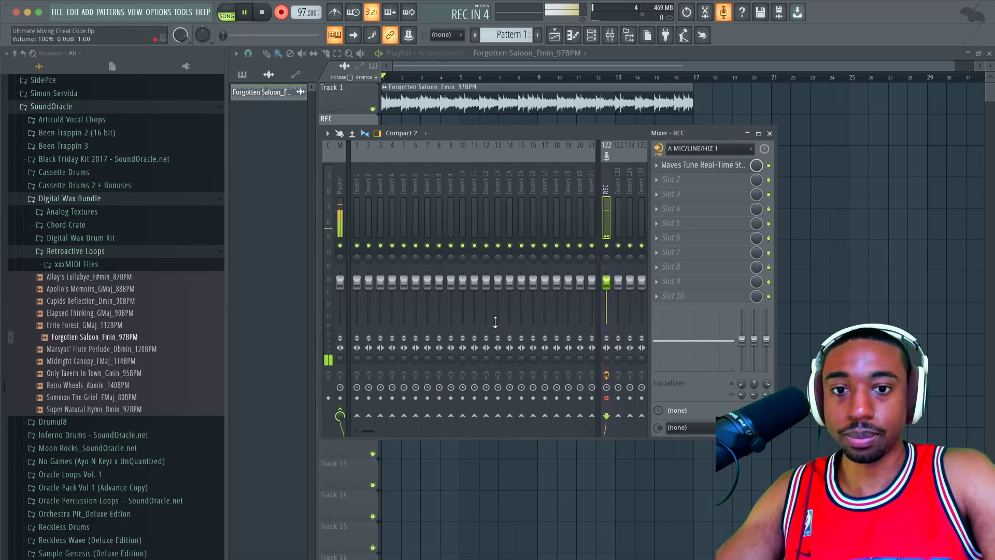
pyautogui.rightClick(846, 283)
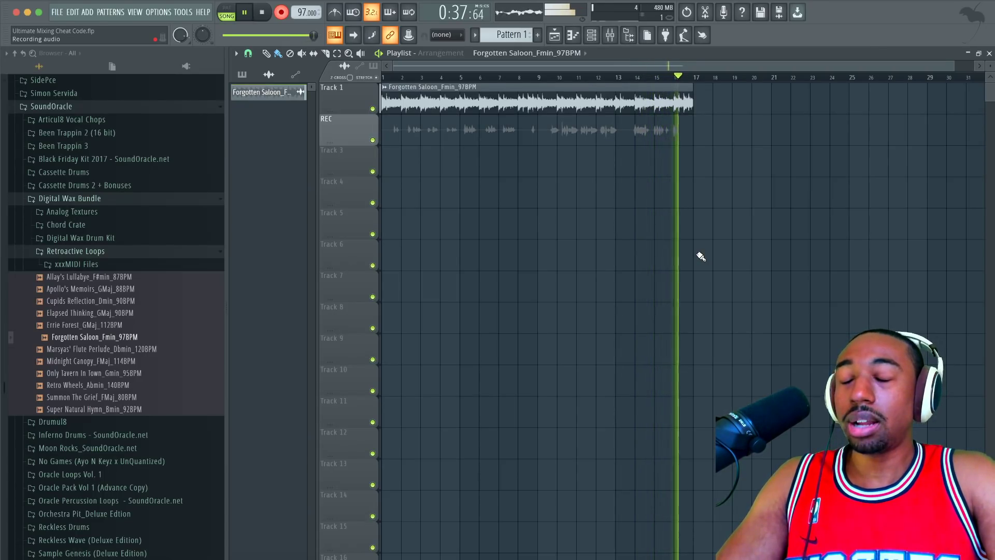
pyautogui.press('space')
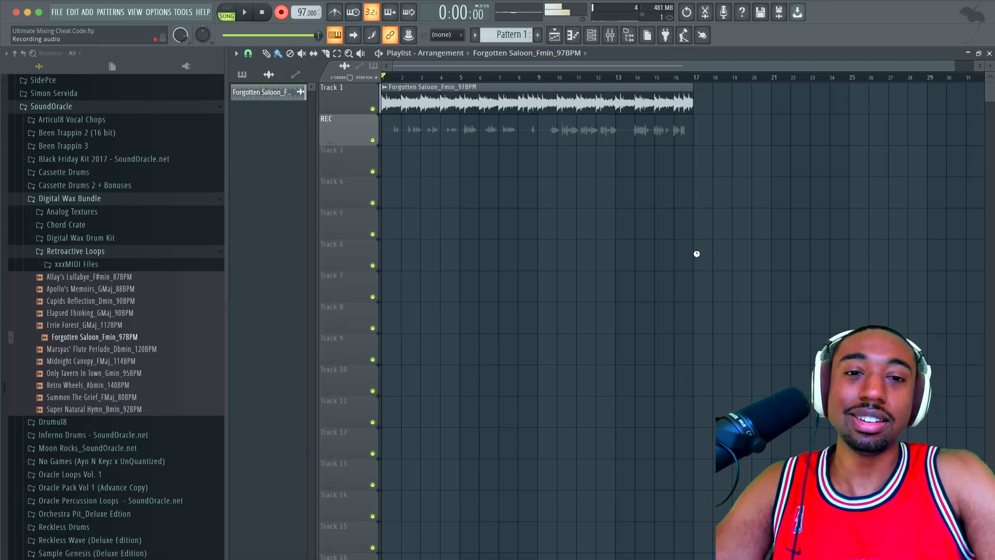
# Step: Route the recorded vocal's channel to mixer insert 2
pyautogui.click(610, 36)
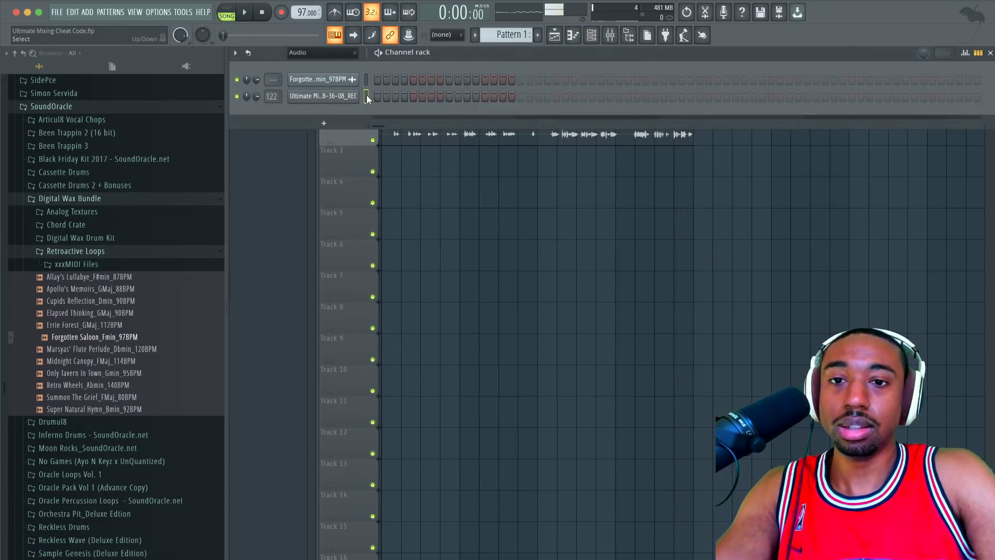
pyautogui.hotkey('ctrl', 'l')
# Step: Copy Waves Tune Real-Time from the REC track to the vocal's mixer track and switch it off on REC
pyautogui.click(604, 180)
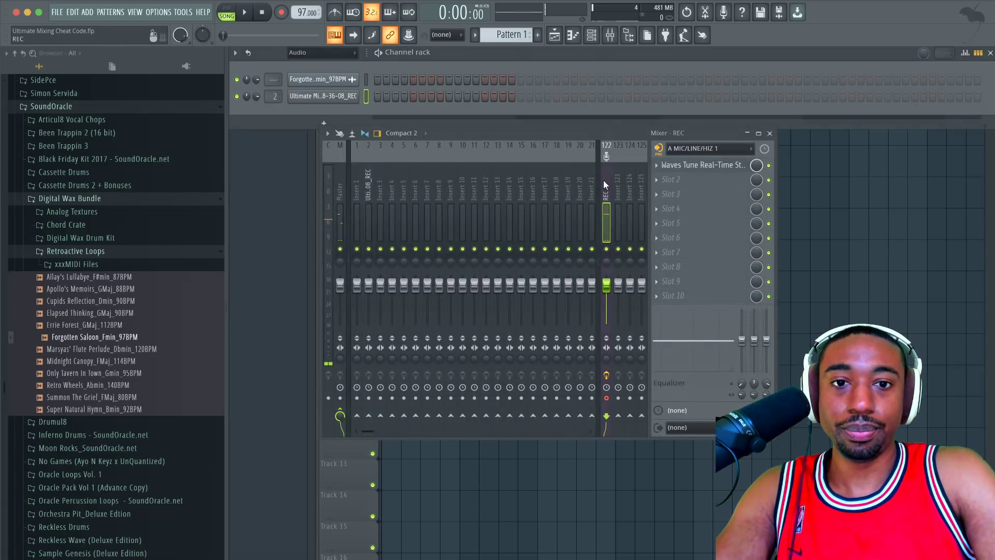
pyautogui.click(653, 165)
pyautogui.moveTo(690, 232); pyautogui.dragTo(367, 184)
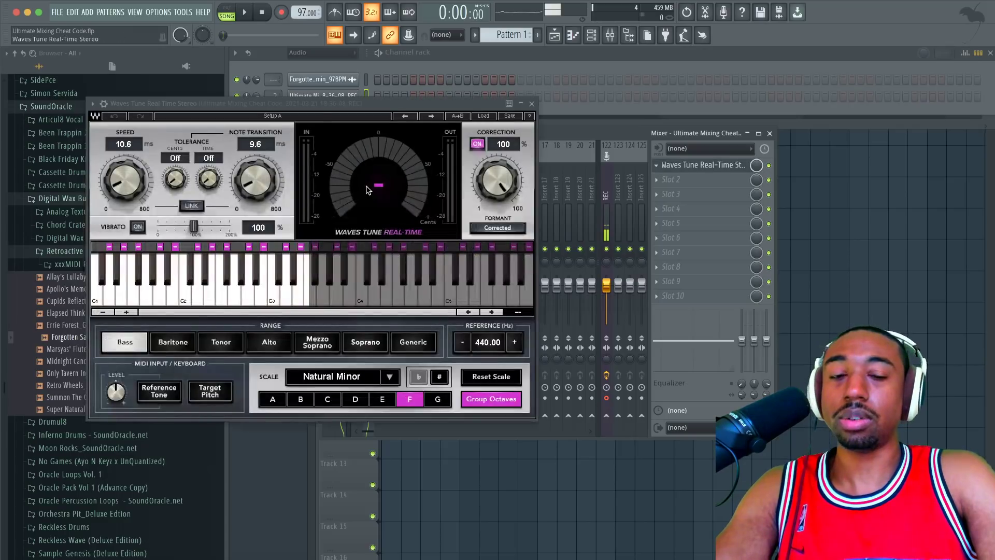
pyautogui.click(531, 103)
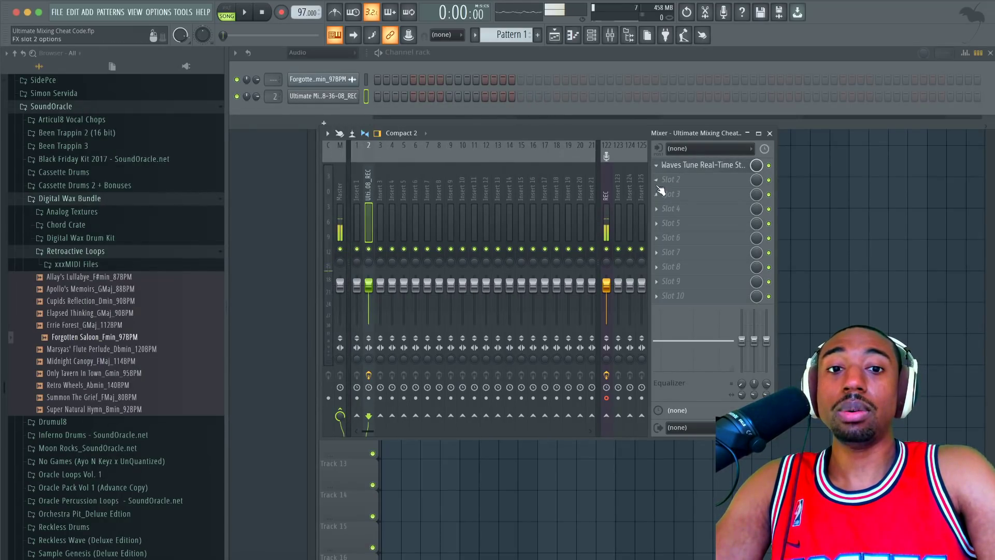
pyautogui.click(604, 182)
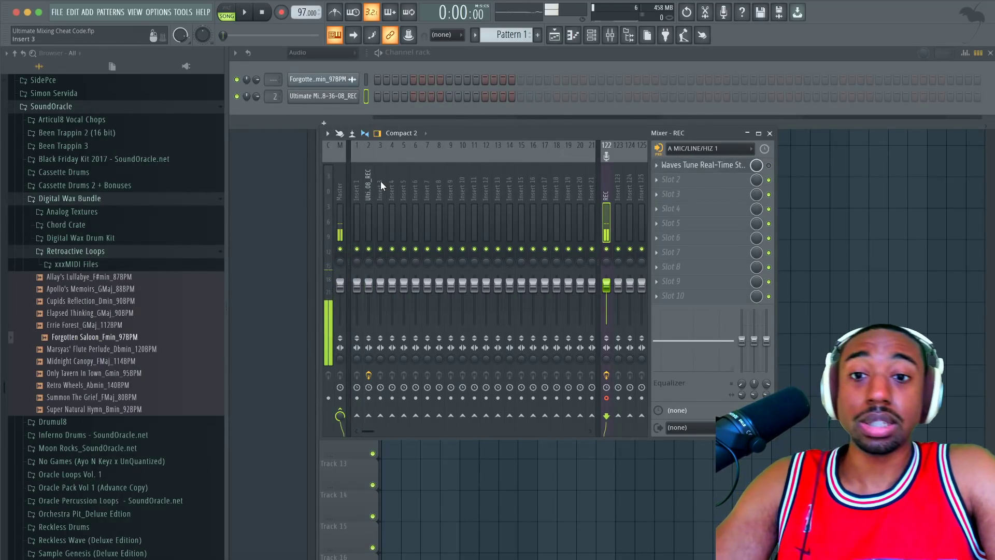
# Step: Load soothe2 in the vocal track's second effect slot and shift its bands down until the low cut sits at 20 Hz
pyautogui.click(705, 180)
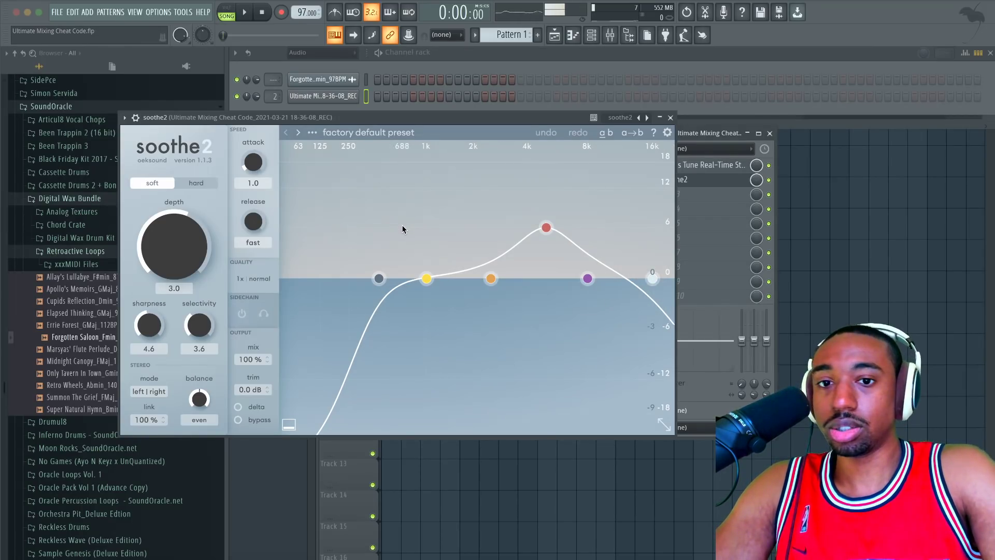
pyautogui.moveTo(379, 278); pyautogui.dragTo(277, 271)
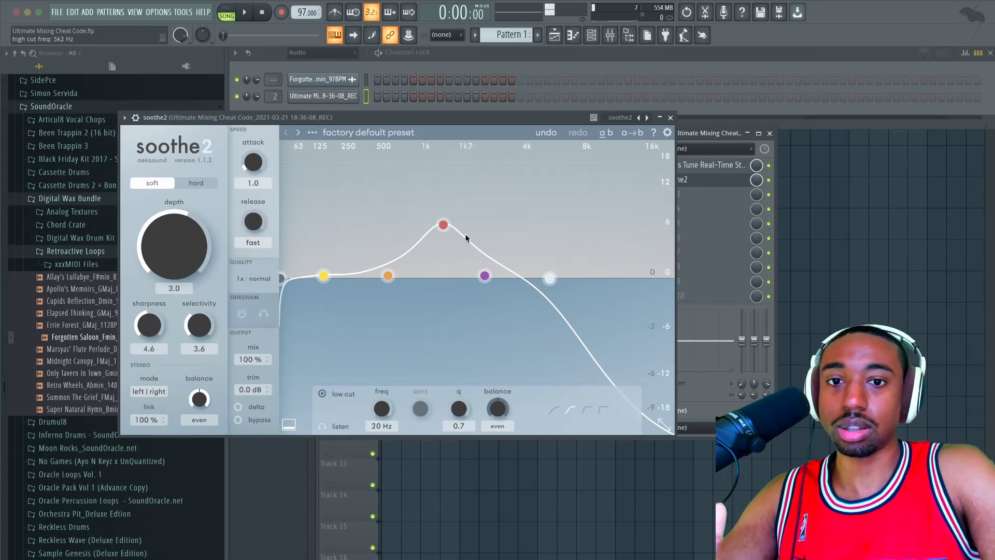
# Step: Move soothe2's red band 3 to about 331 Hz with about 6 dB sensitivity while auditioning the vocal
pyautogui.click(444, 223)
pyautogui.moveTo(446, 223); pyautogui.dragTo(366, 231)
pyautogui.press('space')
pyautogui.press('space')
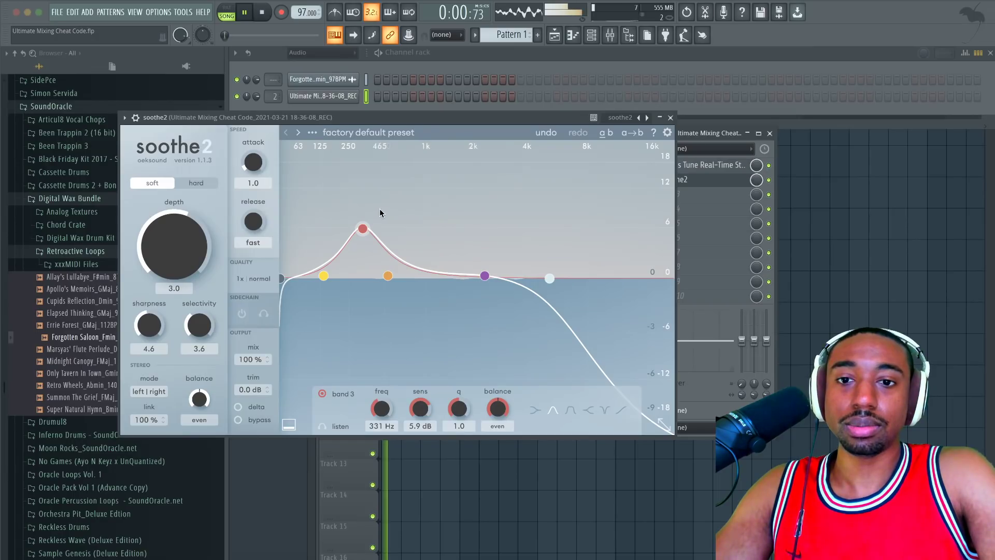
pyautogui.press('space')
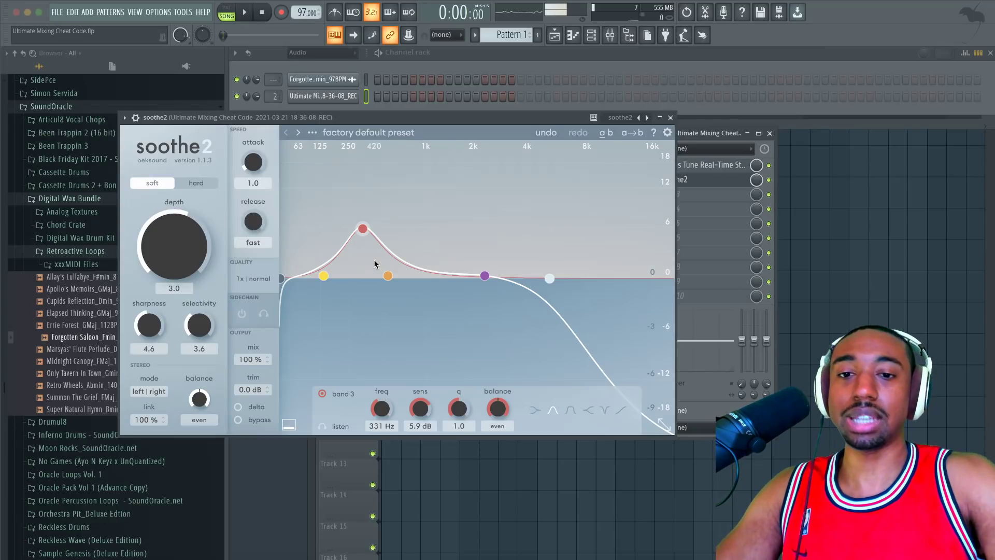
pyautogui.press('space')
pyautogui.moveTo(363, 229); pyautogui.dragTo(363, 227)
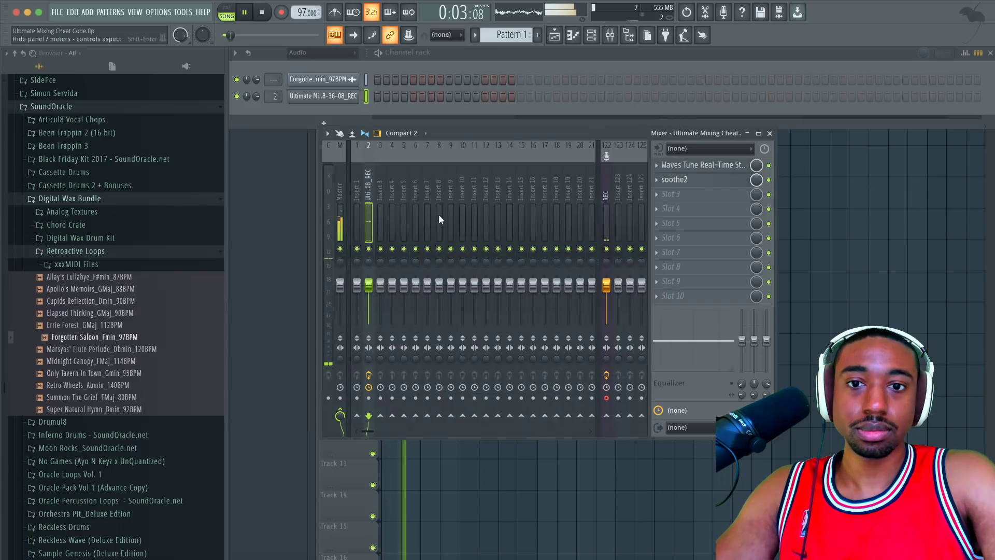
# Step: Close soothe2 and lower the Forgotten Saloon loop's channel volume to about 65%
pyautogui.click(670, 117)
pyautogui.moveTo(256, 80); pyautogui.dragTo(256, 88)
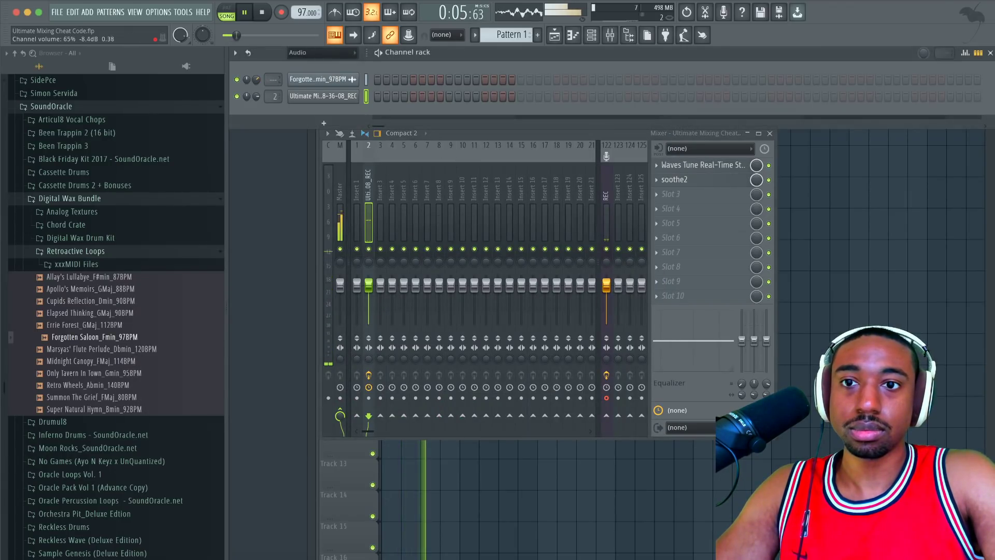
# Step: Reopen soothe2, set band 3 to about 171 Hz with 12 dB sensitivity, and bypass the effect to compare
pyautogui.click(694, 179)
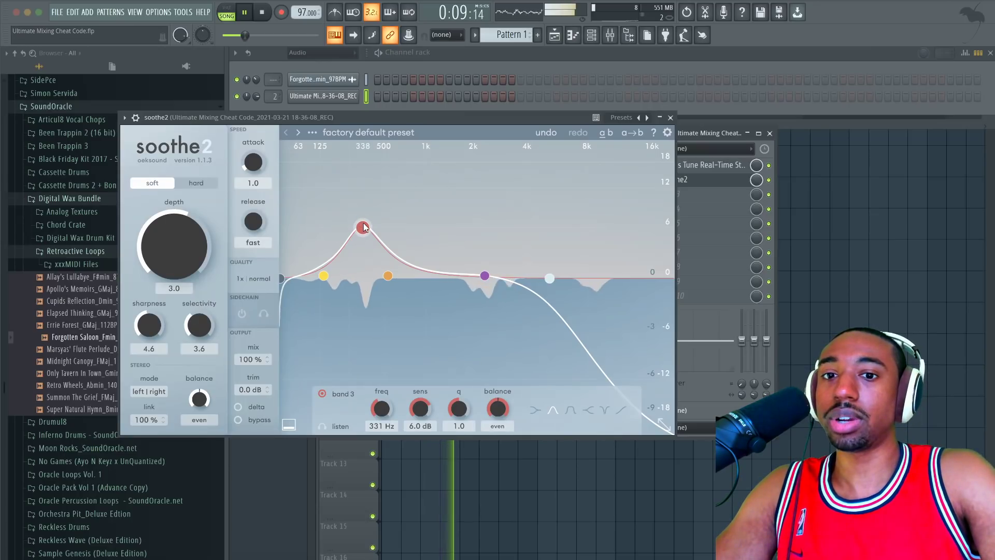
pyautogui.moveTo(362, 227); pyautogui.dragTo(333, 185)
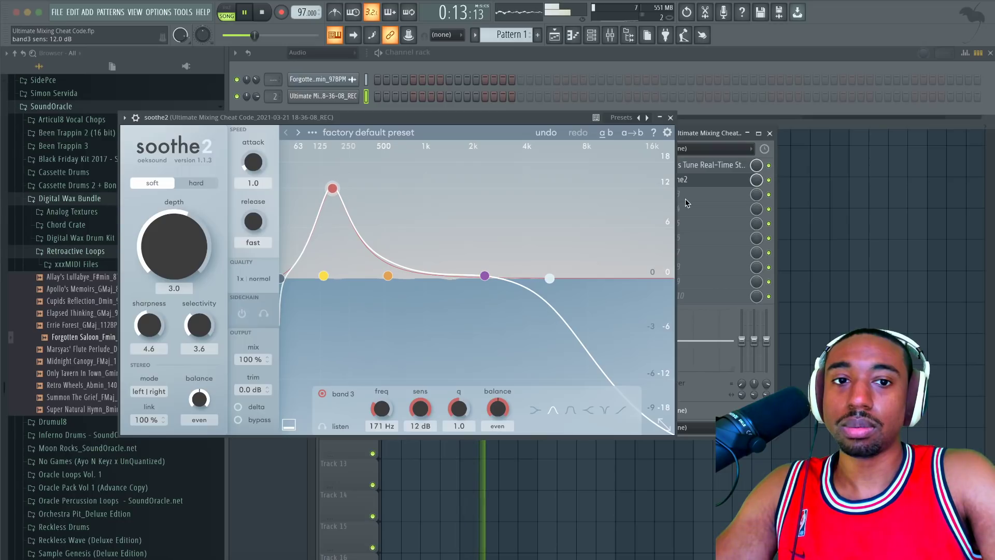
pyautogui.click(768, 181)
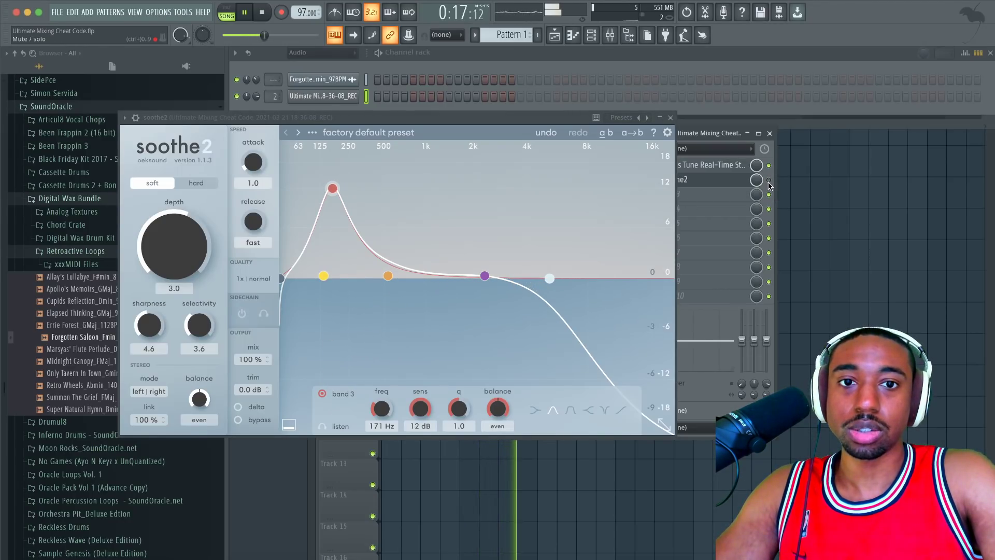
# Step: Reduce band 3 to about 3.9 dB sensitivity at 222 Hz and compare the vocal with soothe2 bypassed
pyautogui.click(334, 192)
pyautogui.moveTo(335, 192); pyautogui.dragTo(346, 248)
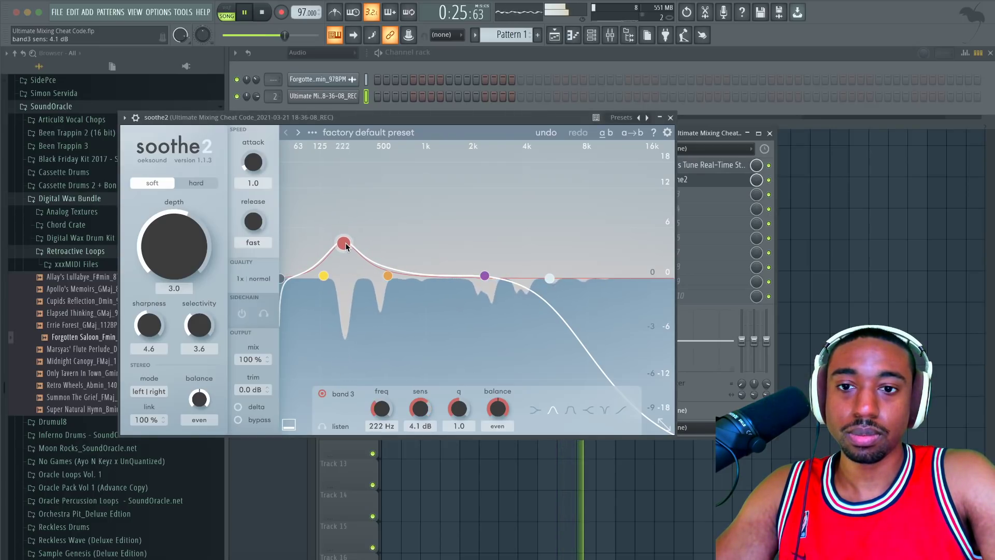
pyautogui.click(770, 182)
pyautogui.press('space')
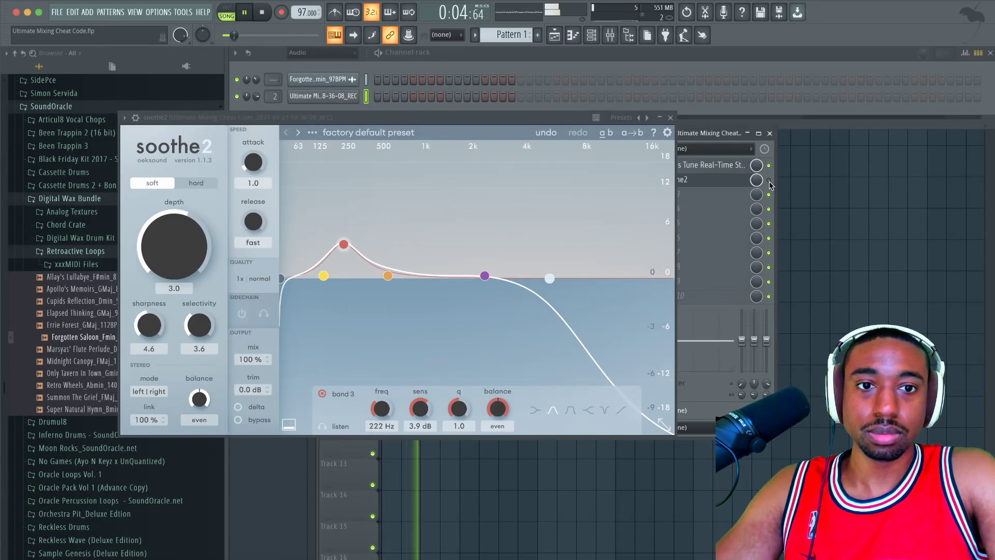
# Step: Set soothe2's band 3 to about 178 Hz with 4.7 dB sensitivity by ear, stop playback and close the plugin
pyautogui.moveTo(343, 244); pyautogui.dragTo(342, 232)
pyautogui.moveTo(342, 232); pyautogui.dragTo(332, 192)
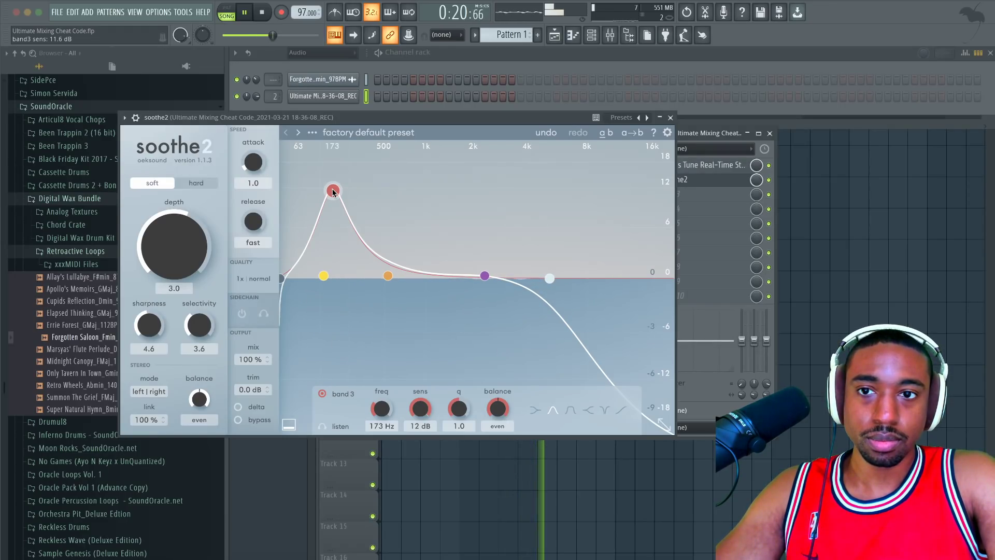
pyautogui.moveTo(333, 192); pyautogui.dragTo(336, 242)
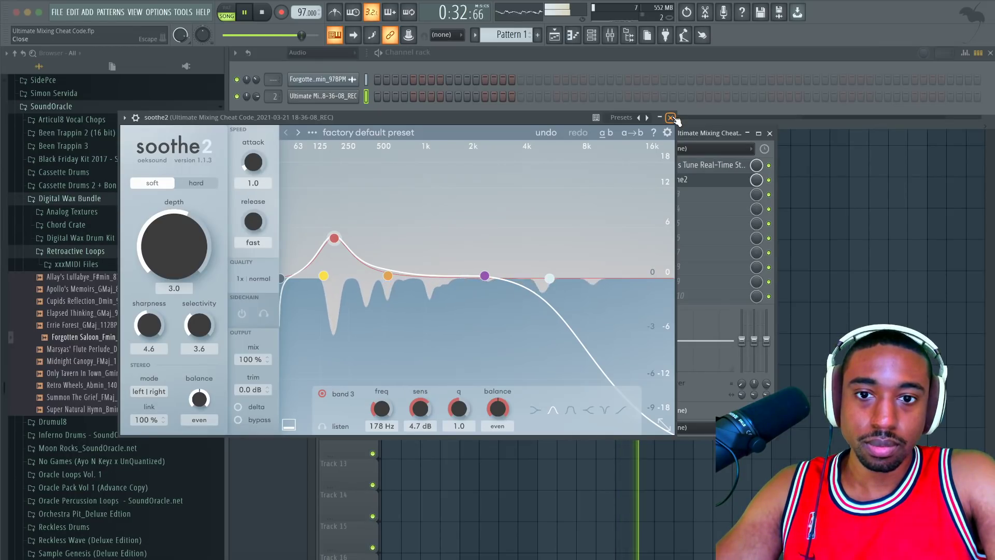
pyautogui.press('space')
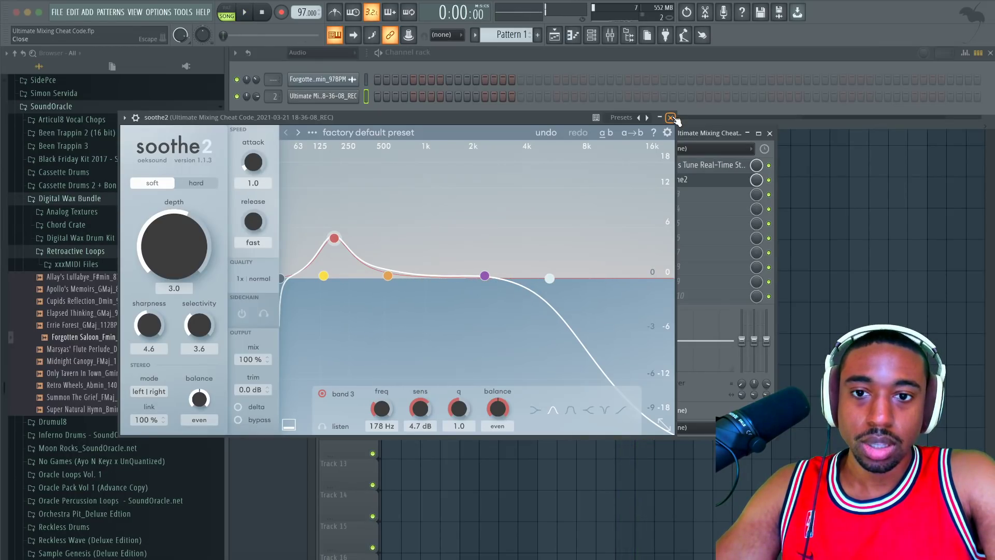
pyautogui.click(670, 118)
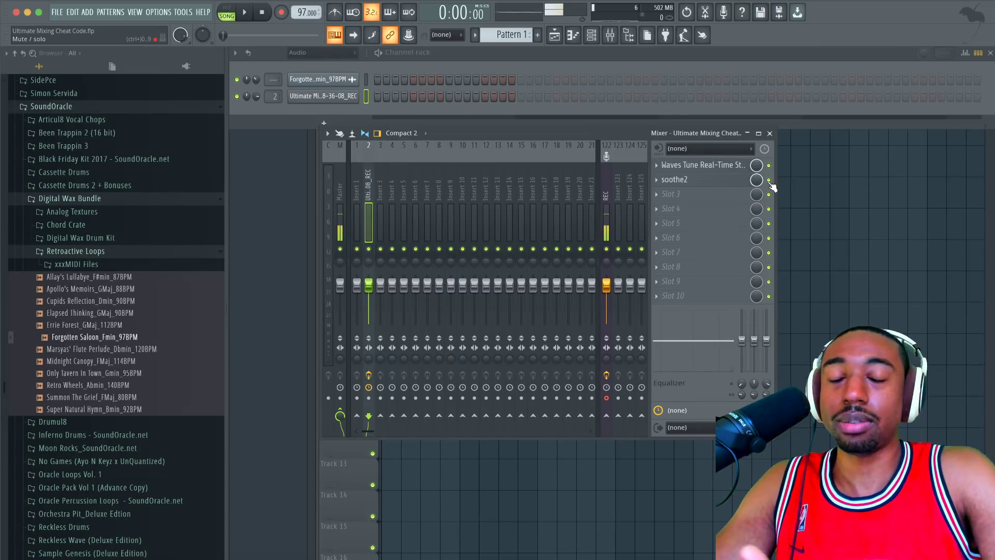
# Step: Review the soothe2 settings and play the vocal with the effect off and on to compare
pyautogui.click(724, 180)
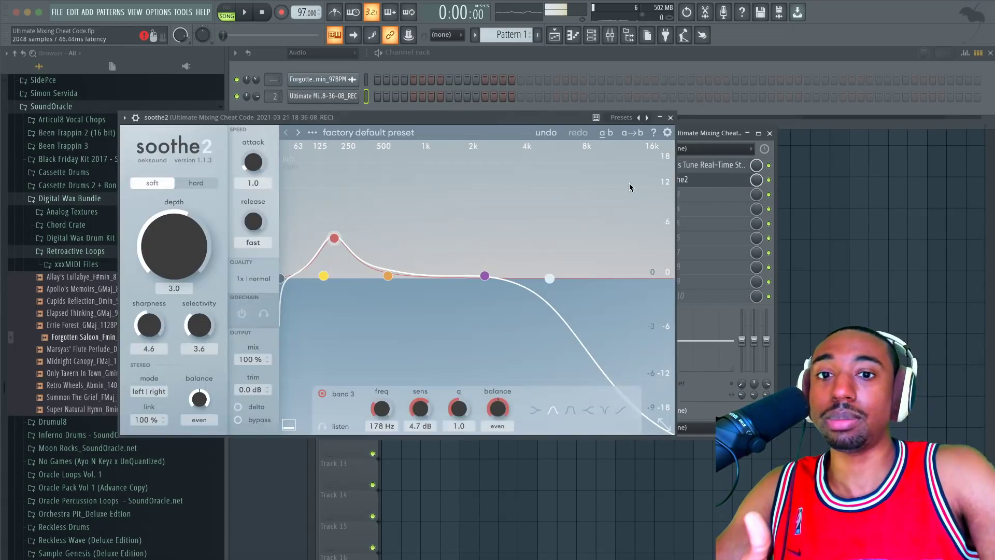
pyautogui.click(671, 118)
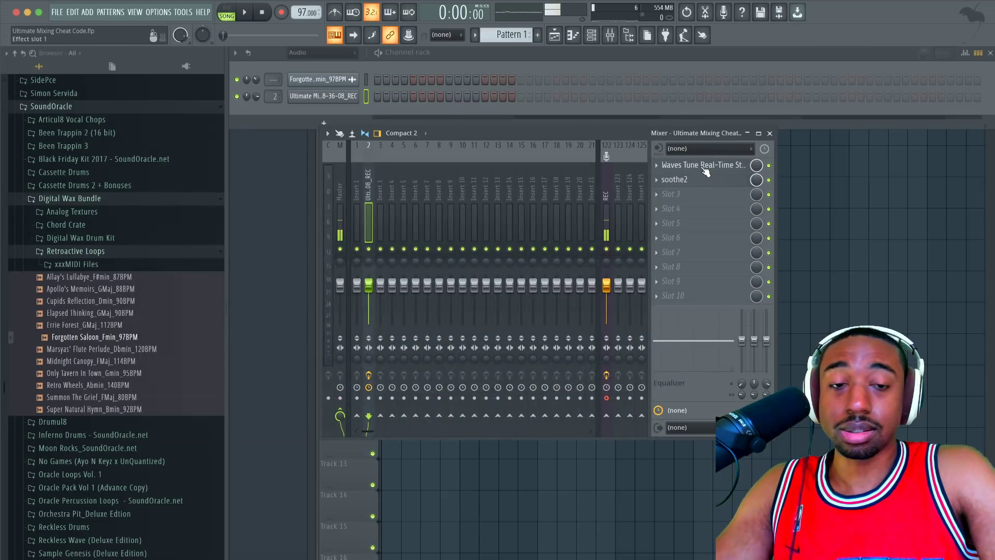
pyautogui.press('space')
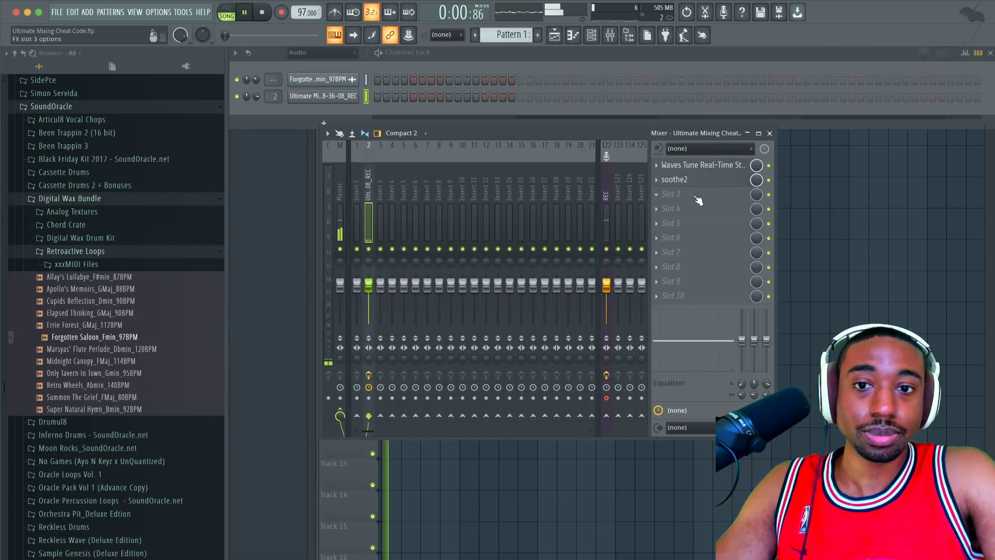
pyautogui.press('space')
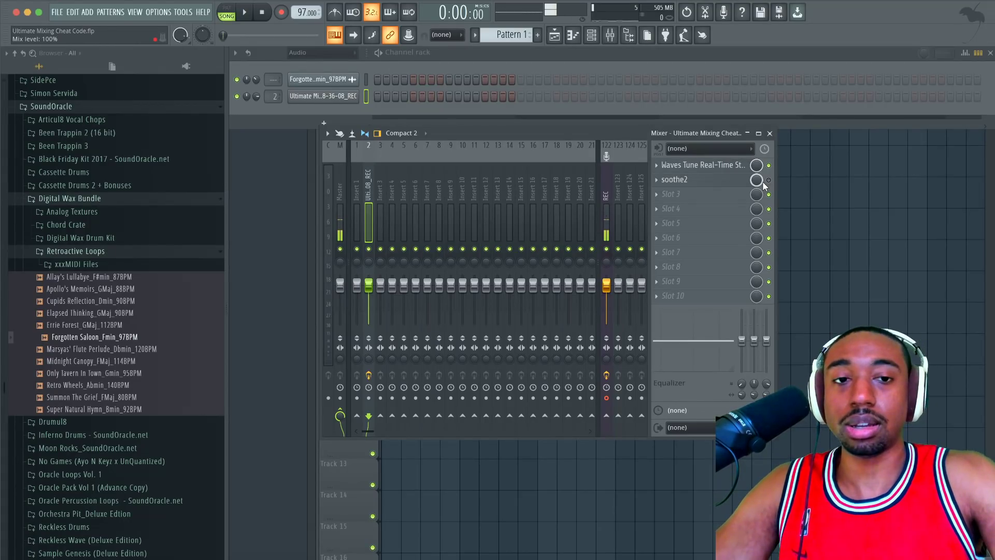
pyautogui.press('space')
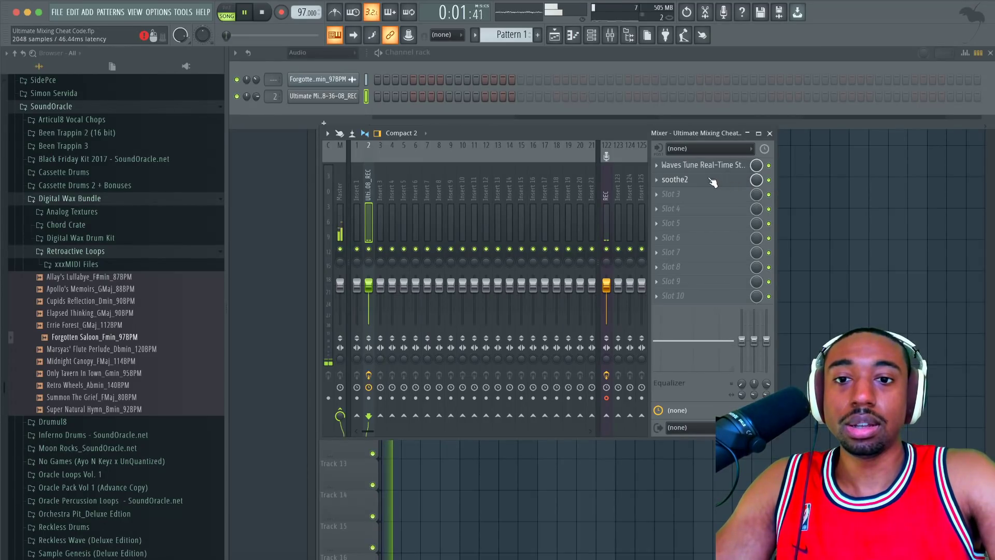
# Step: Add RVox Stereo after soothe2 on the vocal track, lower its compression threshold to about -4 dB during playback, and stop the song
pyautogui.click(703, 198)
pyautogui.moveTo(666, 208)
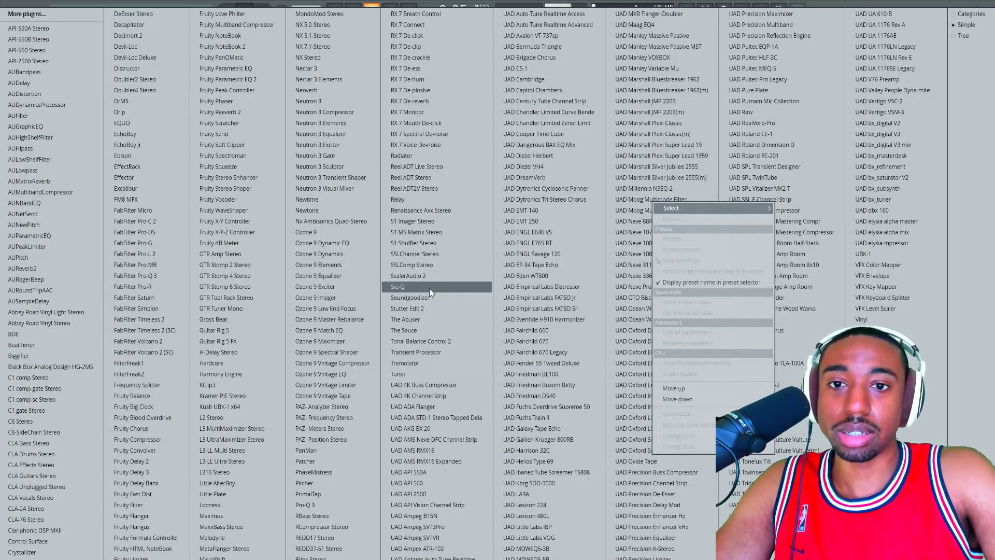
pyautogui.click(332, 557)
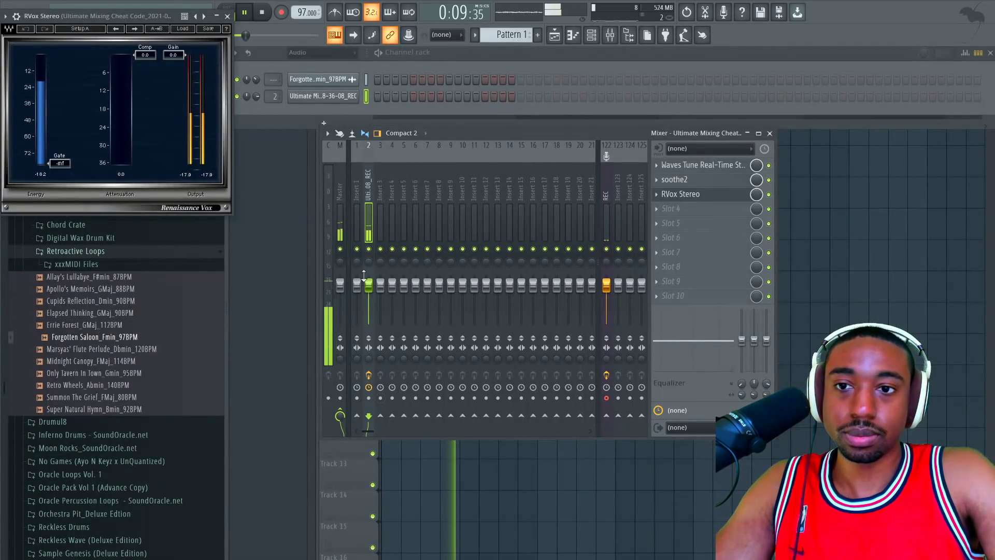
pyautogui.moveTo(147, 55); pyautogui.dragTo(146, 69)
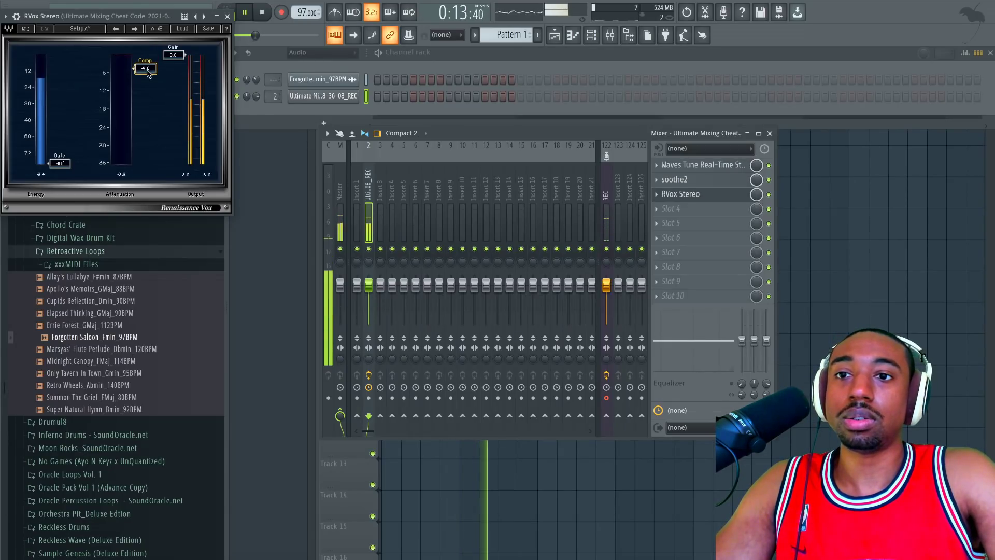
pyautogui.click(227, 16)
pyautogui.press('space')
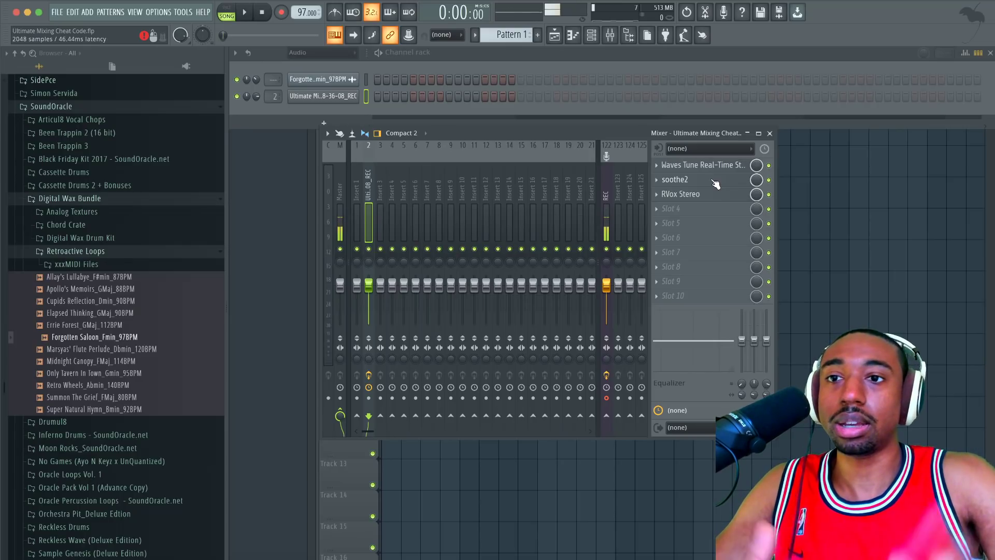
# Step: Add Ozone 9 Equalizer after RVox and boost the vocal's highs with the Baxandall Treble band by 1.1 dB at 8295 Hz
pyautogui.click(695, 210)
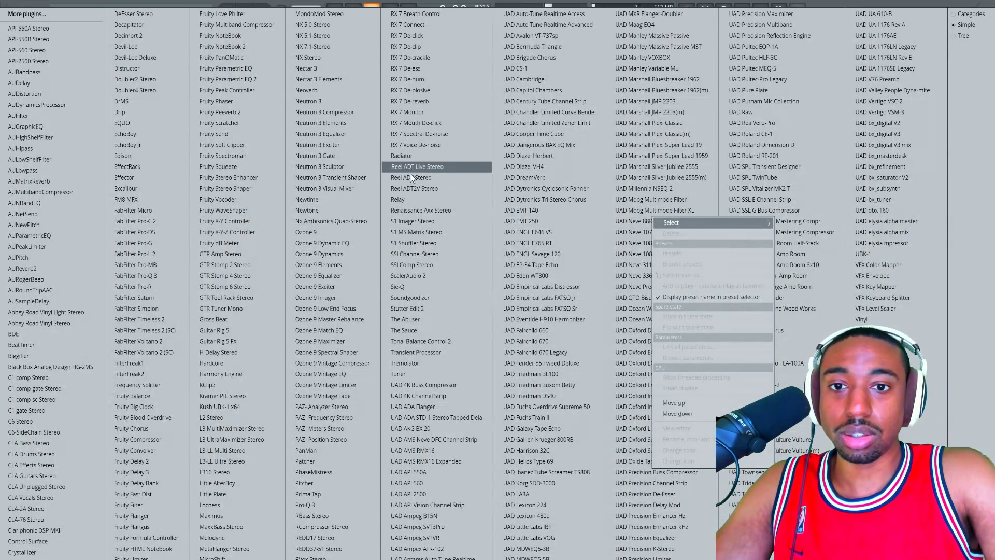
pyautogui.click(372, 228)
pyautogui.click(363, 276)
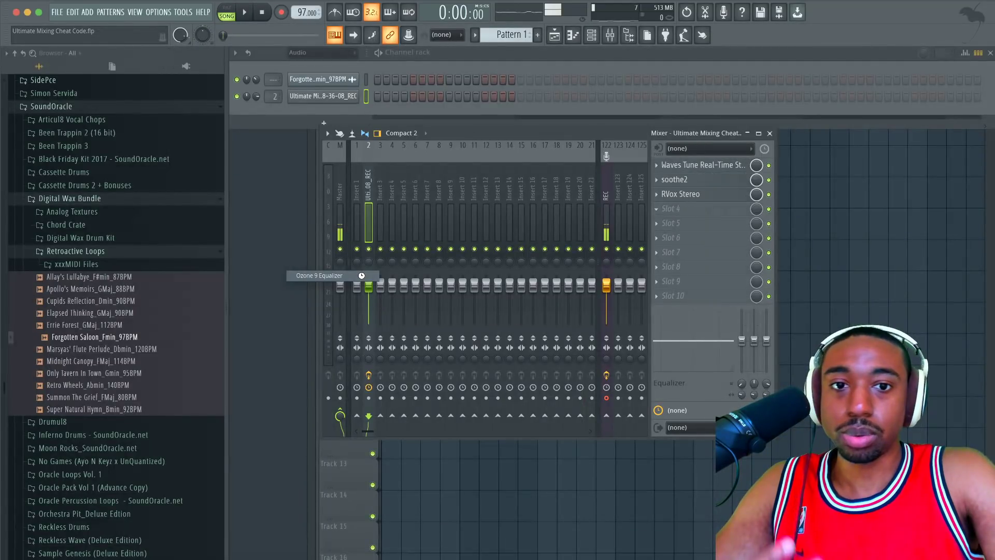
pyautogui.press('space')
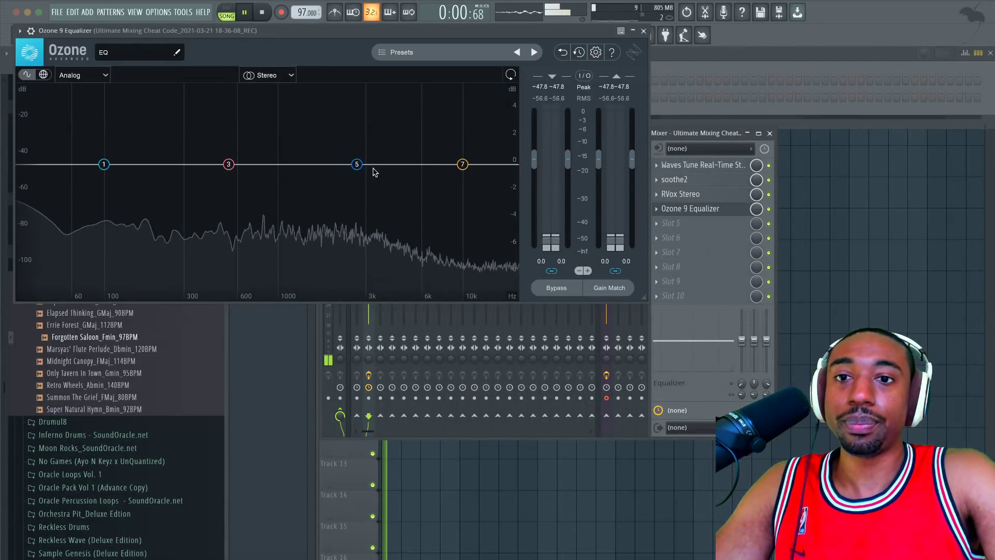
pyautogui.moveTo(462, 164); pyautogui.dragTo(446, 149)
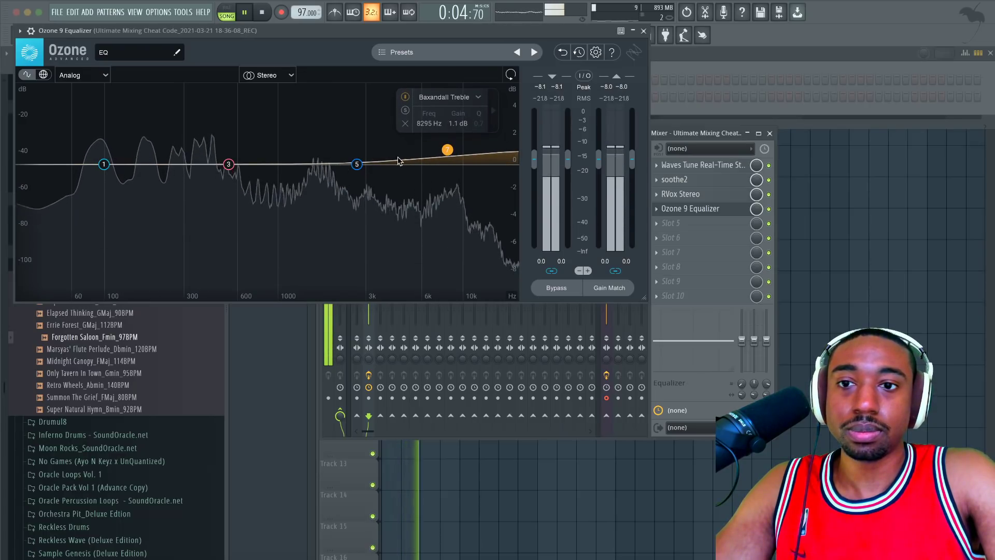
pyautogui.click(644, 31)
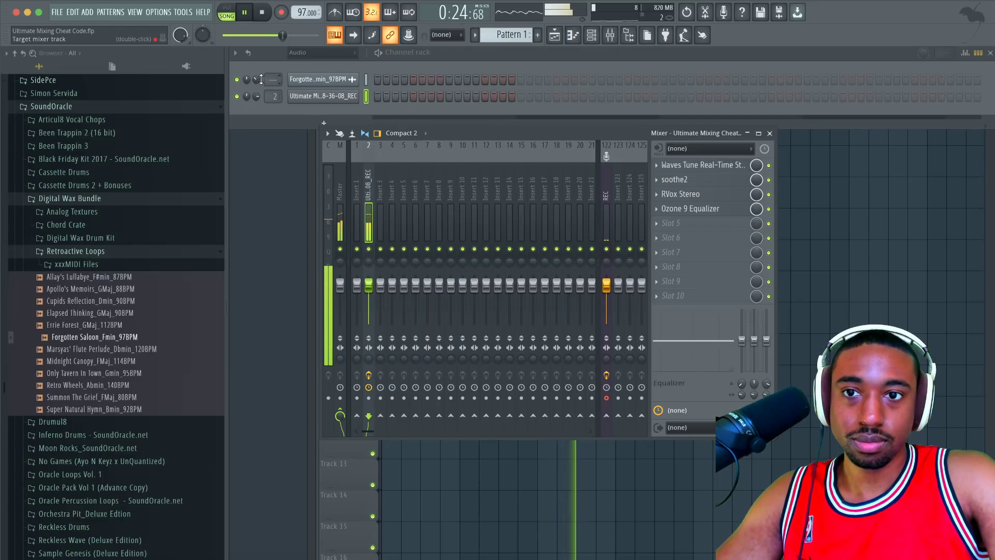
# Step: Raise the Forgotten Saloon loop's channel volume slightly by ear against the vocal, and stop playback
pyautogui.moveTo(256, 79); pyautogui.dragTo(256, 73)
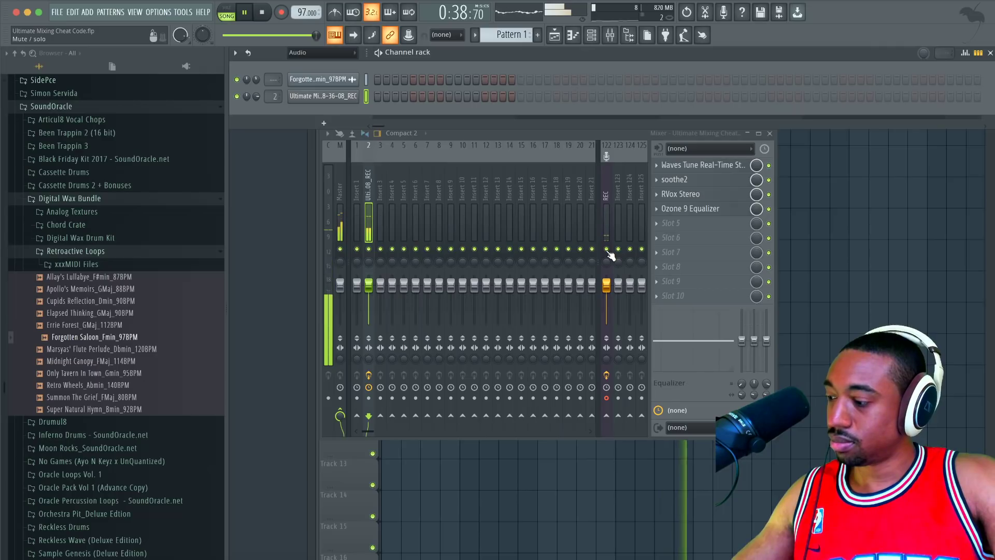
pyautogui.press('space')
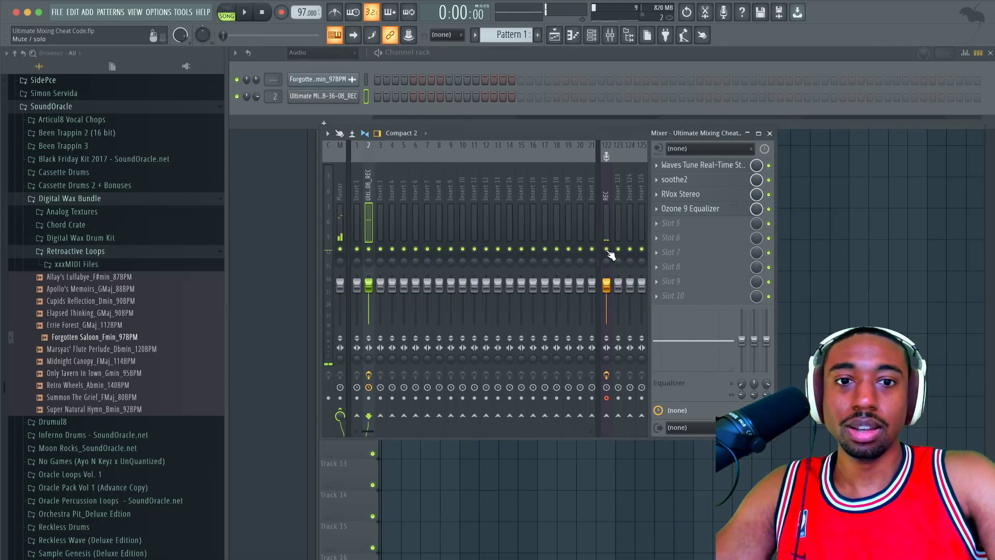
# Step: Disable all effects on the vocal's mixer track to compare the unprocessed recording
pyautogui.click(369, 375)
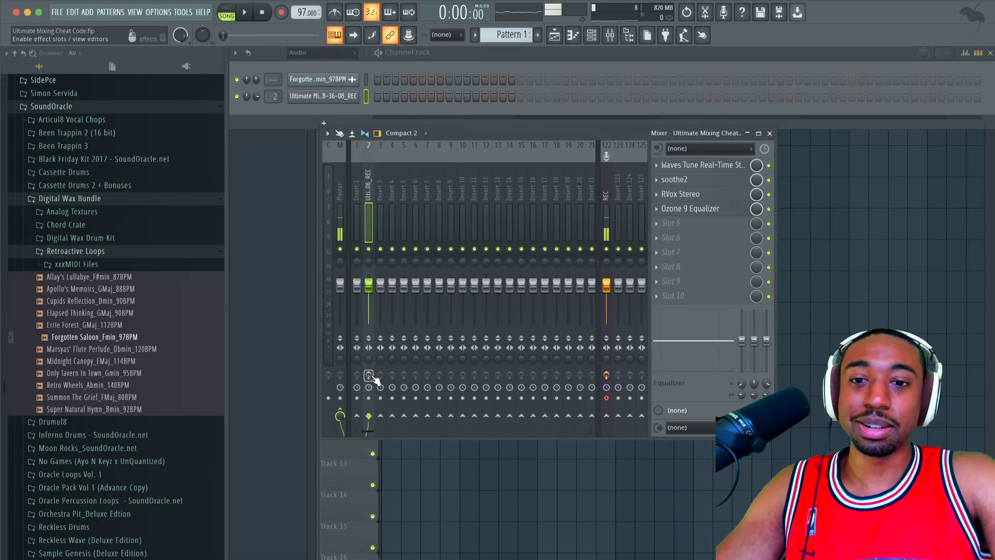